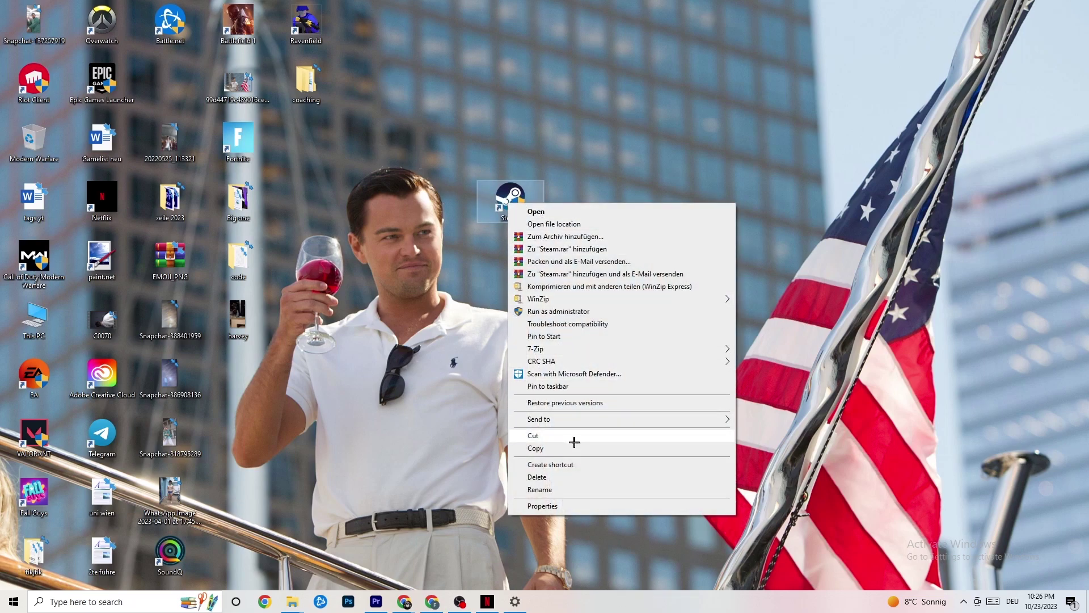
Set the Steam shortcut to Windows 8 compatibility mode with run as administrator, and confirm
click(568, 508)
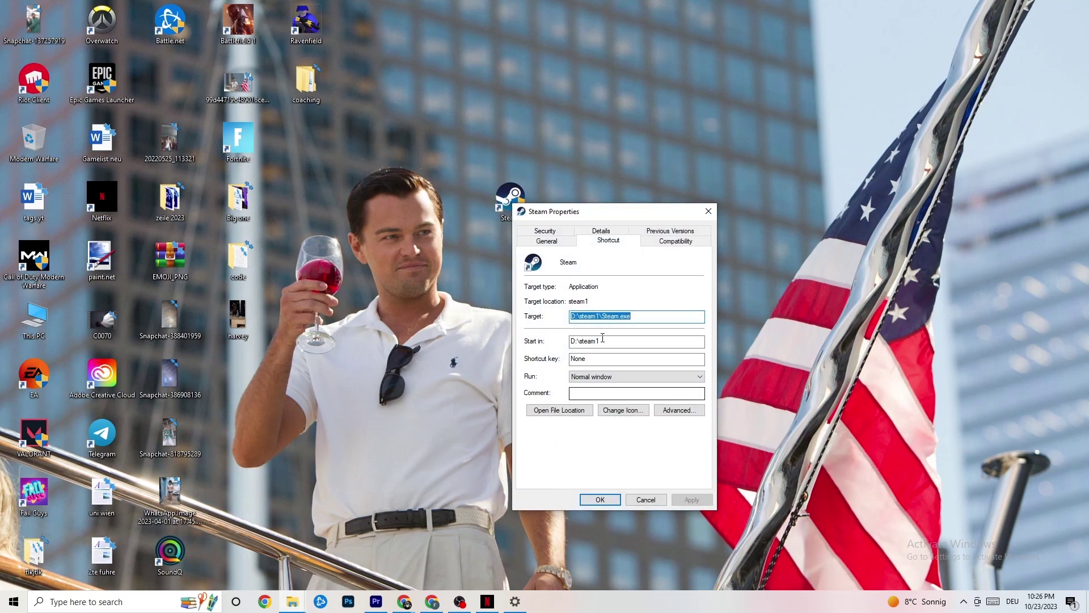
drag(588, 212, 532, 127)
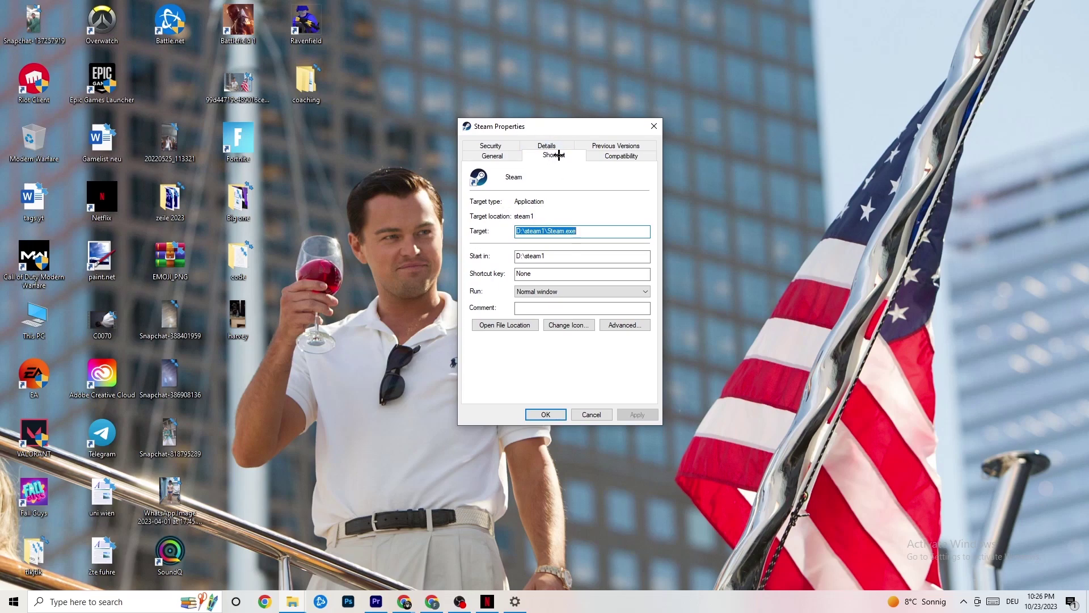
click(590, 154)
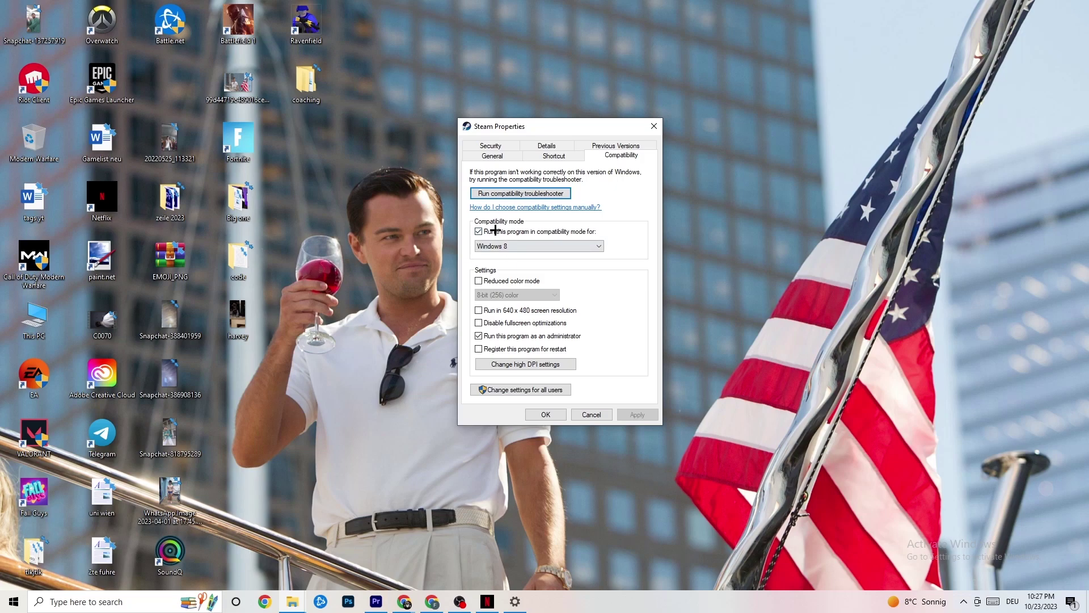
click(478, 231)
click(508, 241)
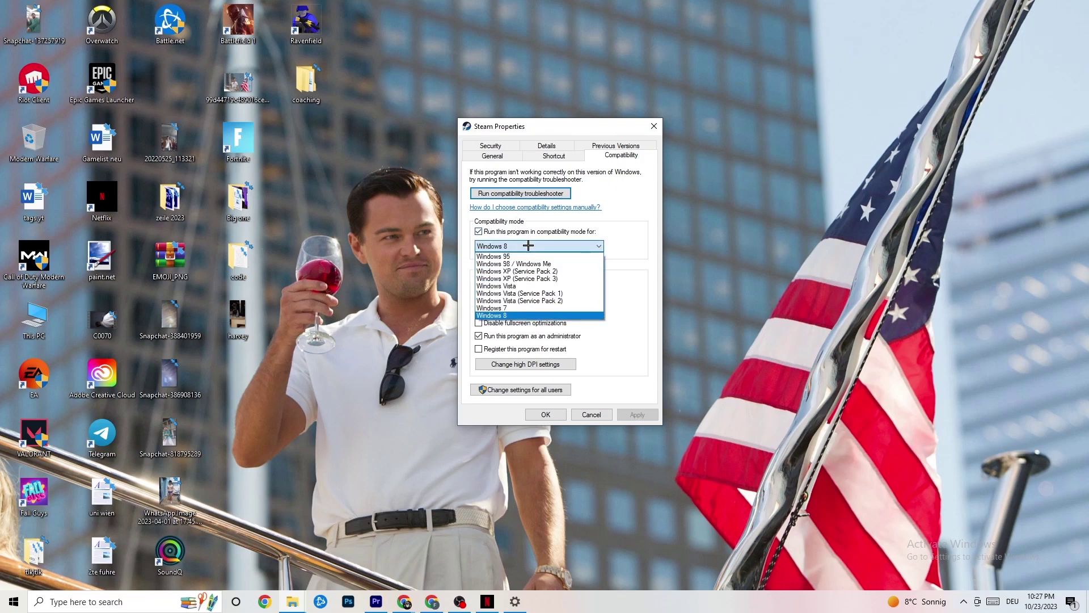
click(519, 316)
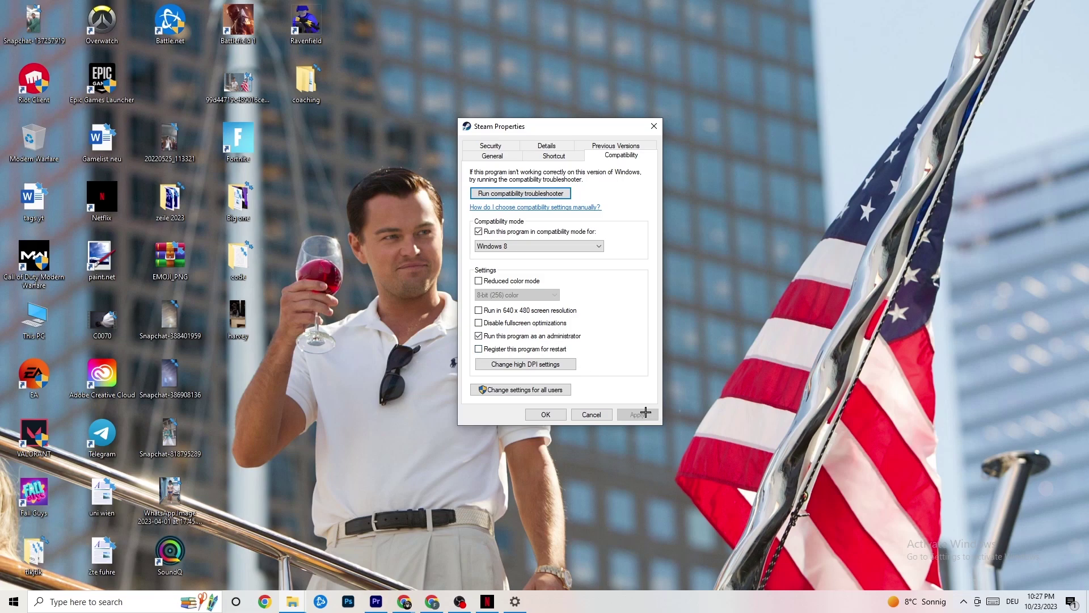
click(546, 417)
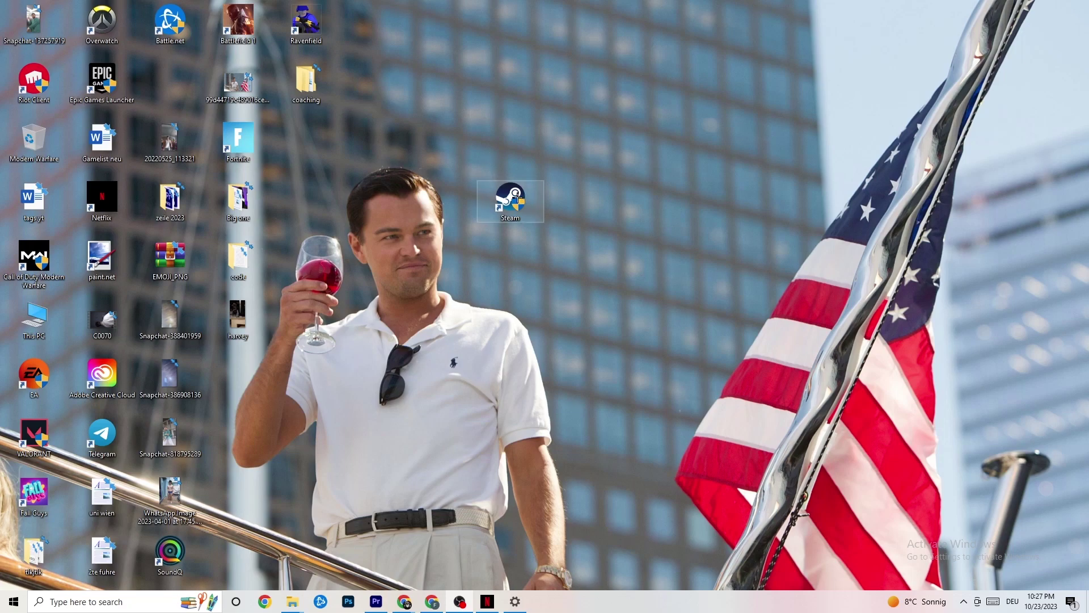
Launch Task Manager from the taskbar's right-click menu
click(3, 608)
click(383, 546)
right_click(500, 206)
click(353, 317)
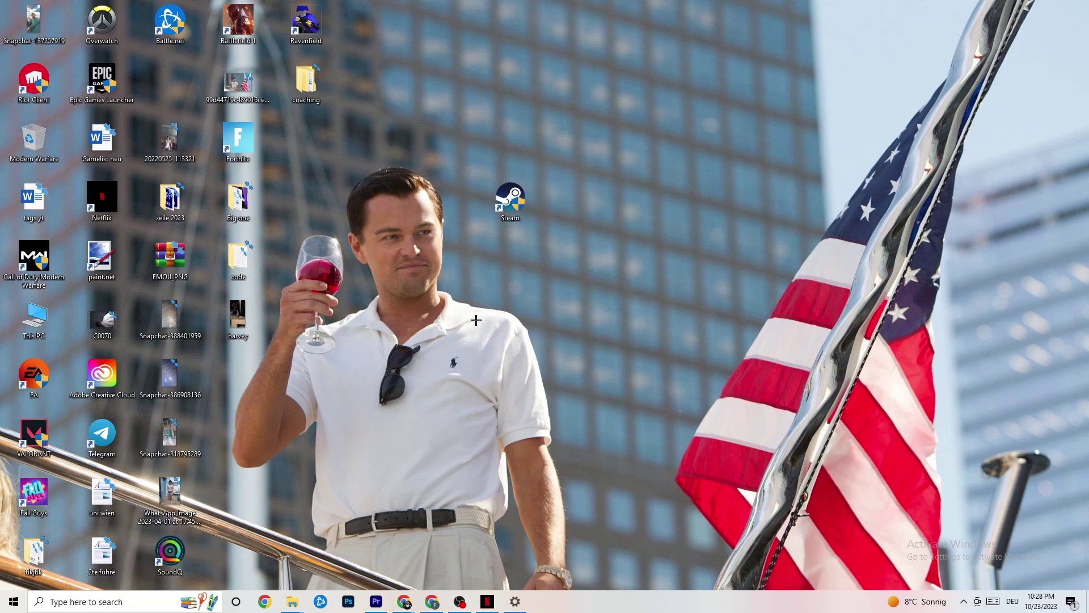
right_click(605, 609)
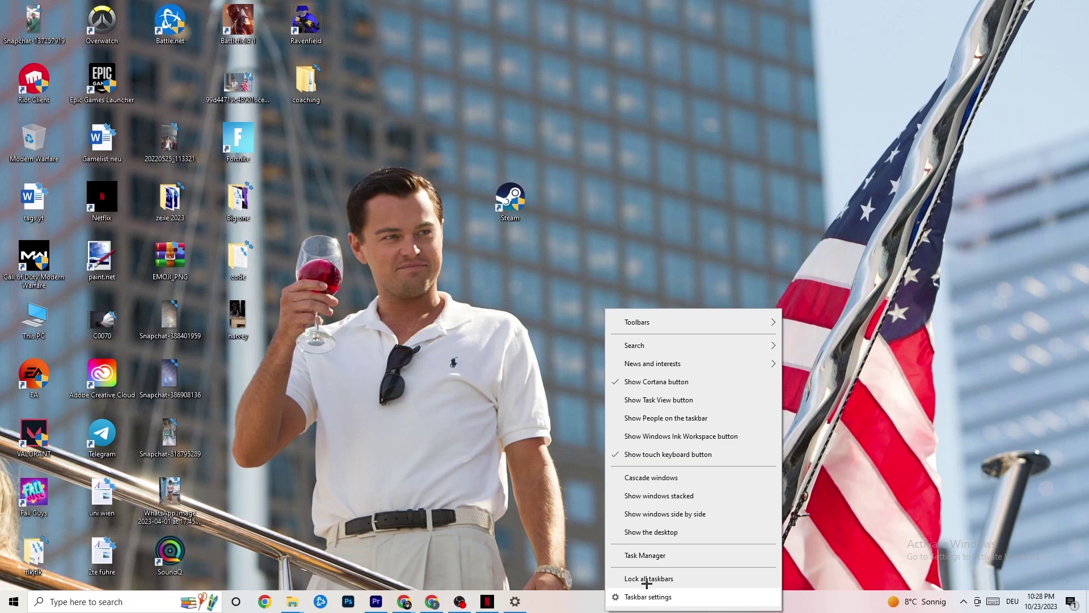
click(654, 556)
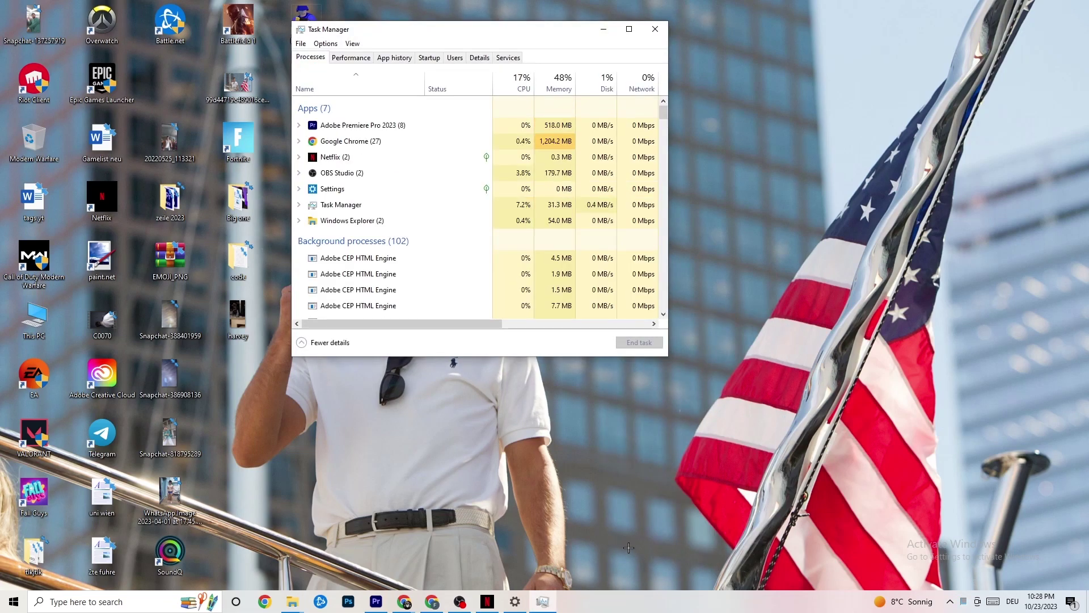
Maximize Task Manager and check the Google Chrome process's options without changing them
click(628, 29)
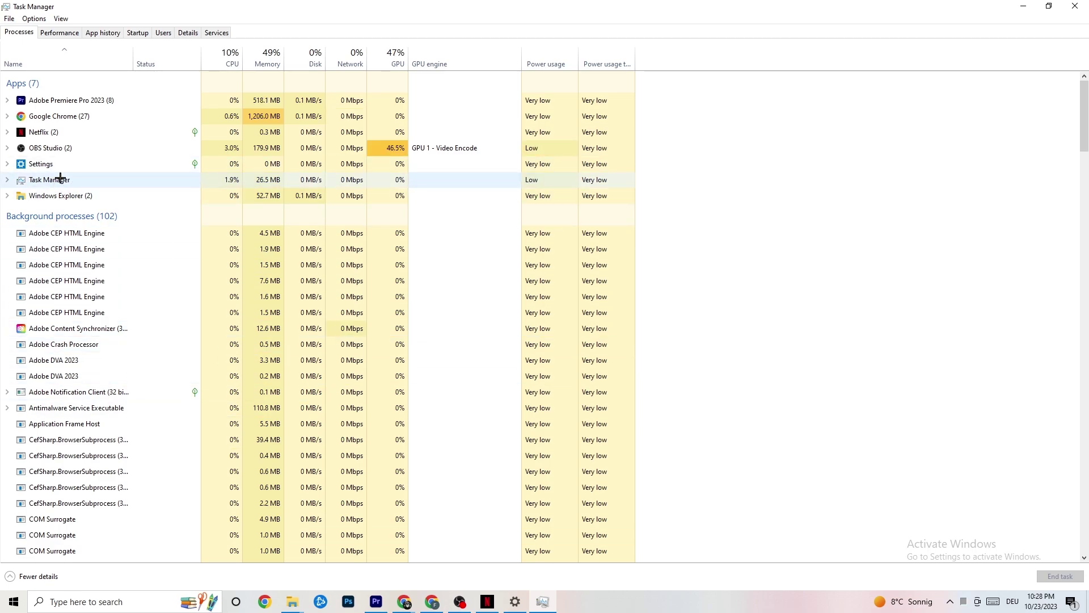
right_click(78, 116)
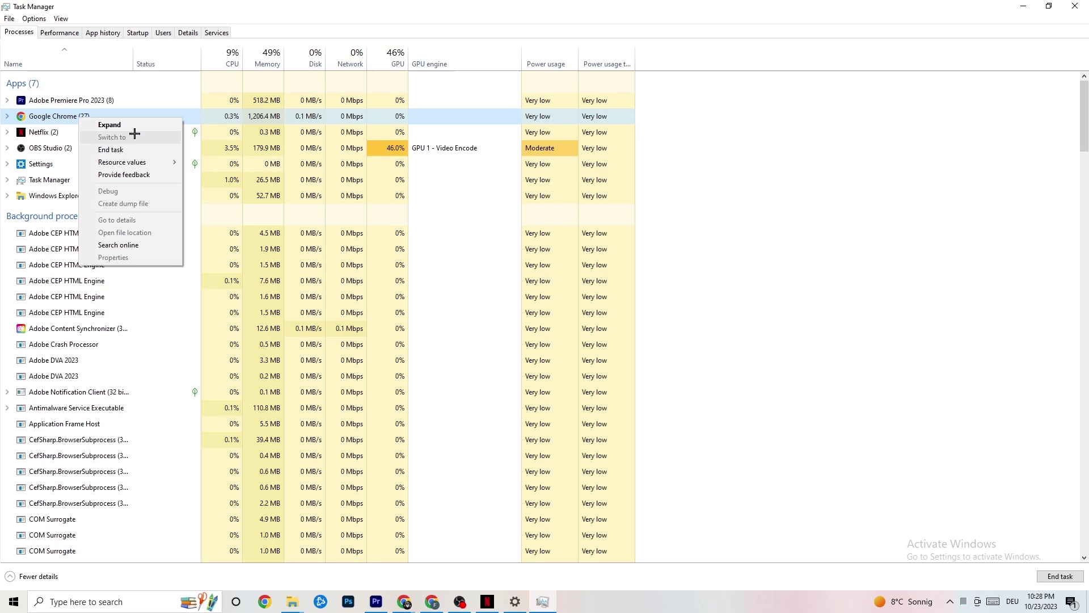
click(691, 148)
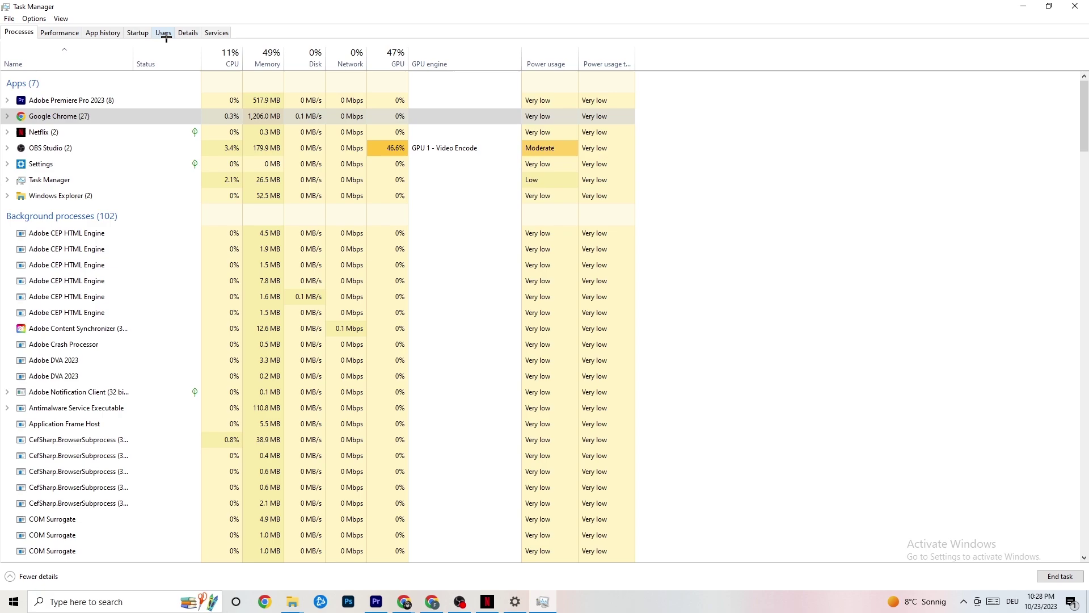
On the Details tab, view Adobe Premiere Pro's priority levels, leaving it at Normal
click(189, 32)
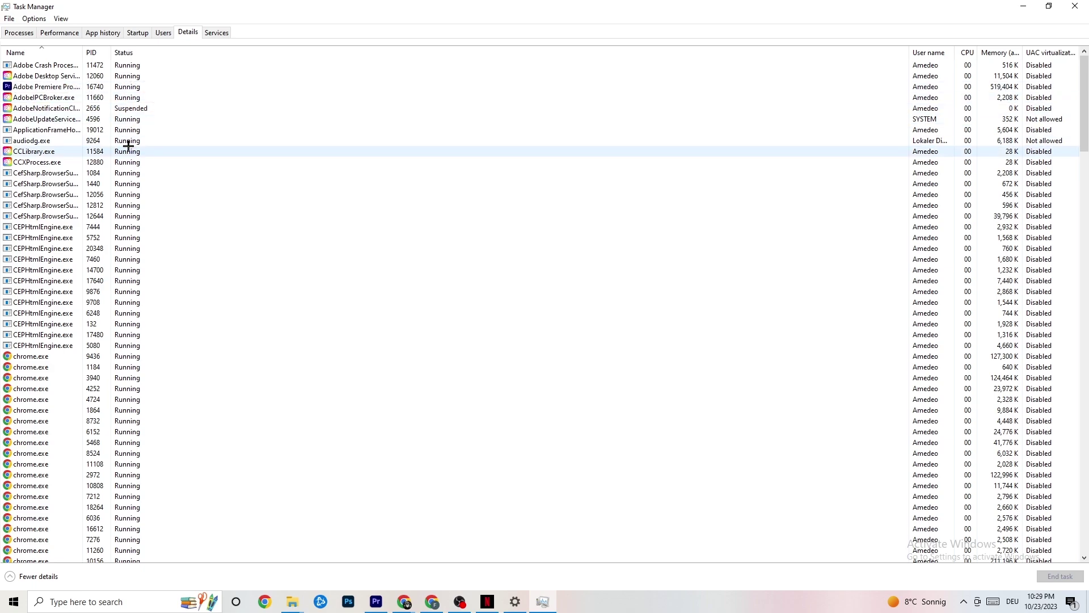
right_click(59, 87)
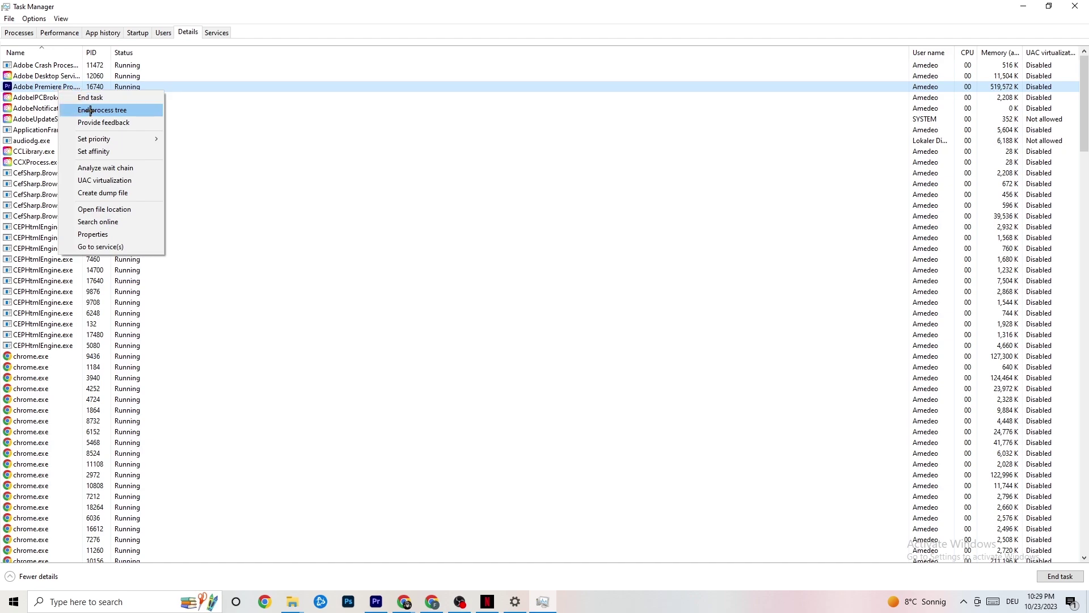
mouse_move(104, 140)
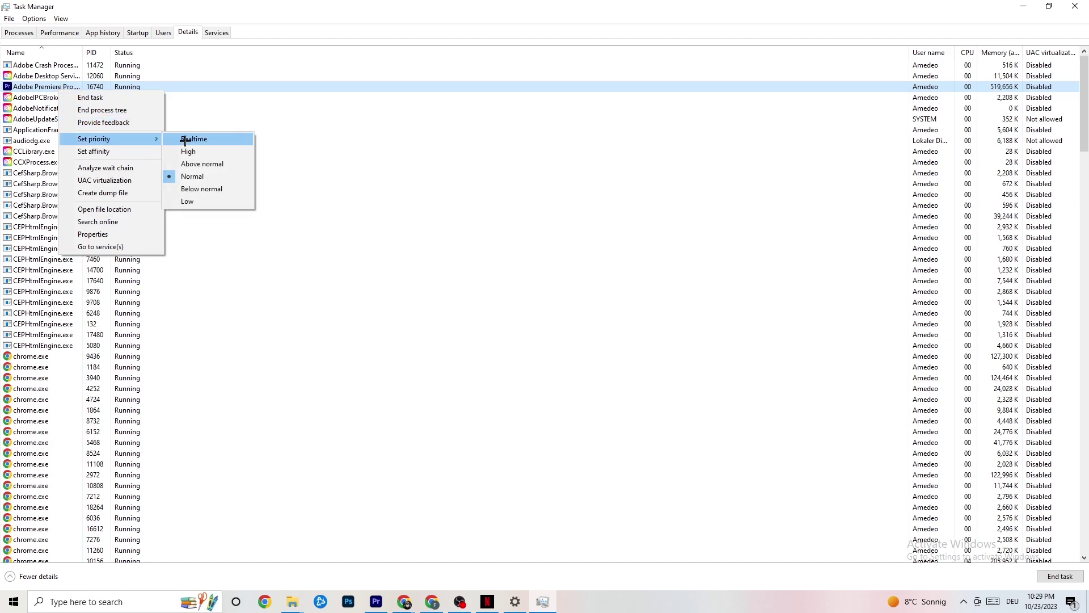
mouse_move(150, 136)
click(301, 122)
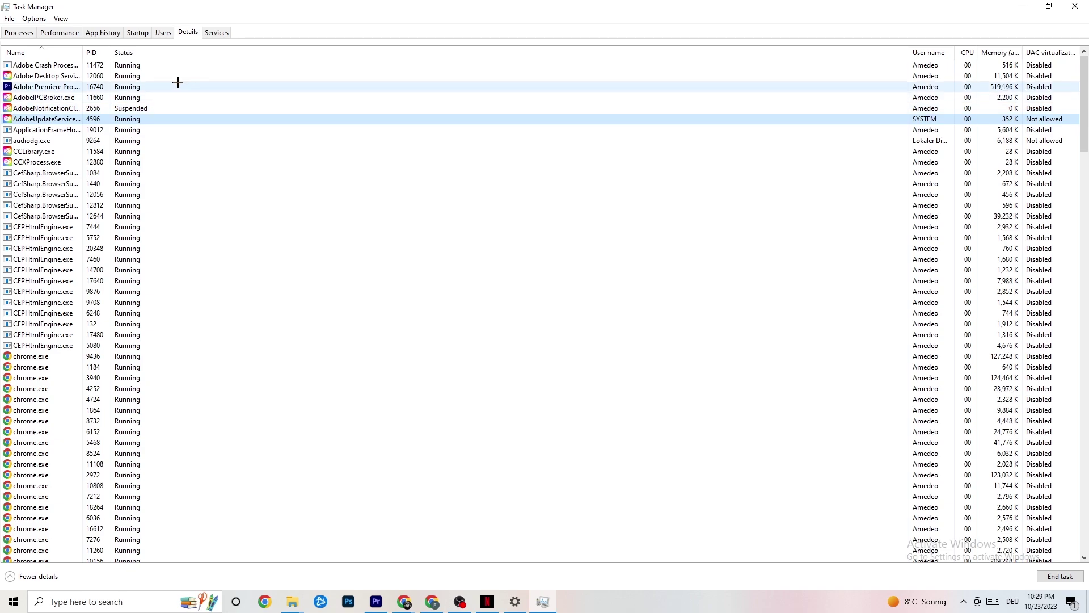
Check Razer Synapse's options on the Startup tab, then close Task Manager
click(137, 32)
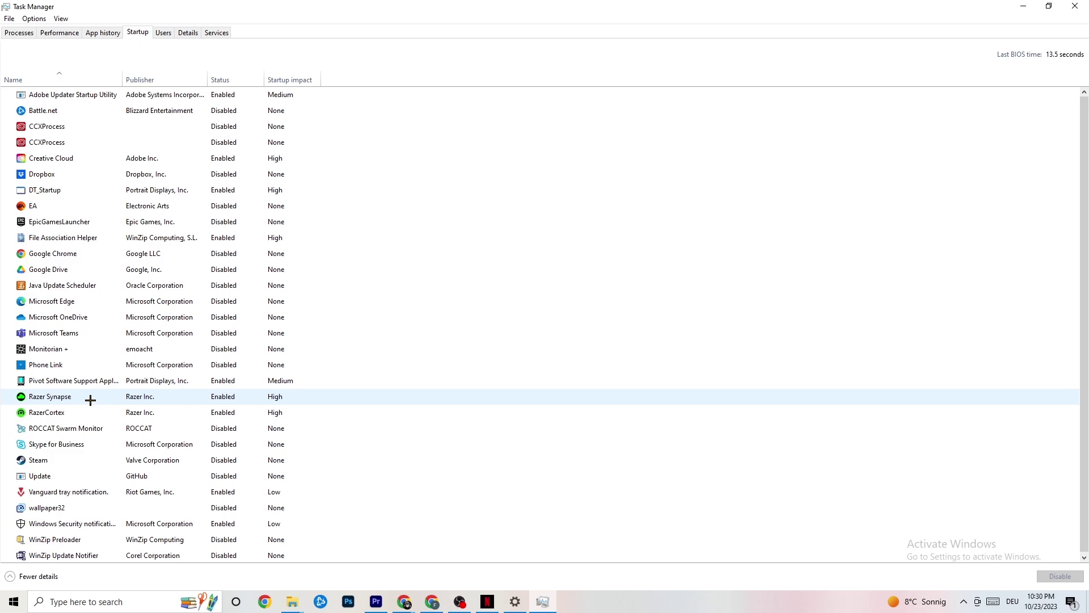
right_click(220, 397)
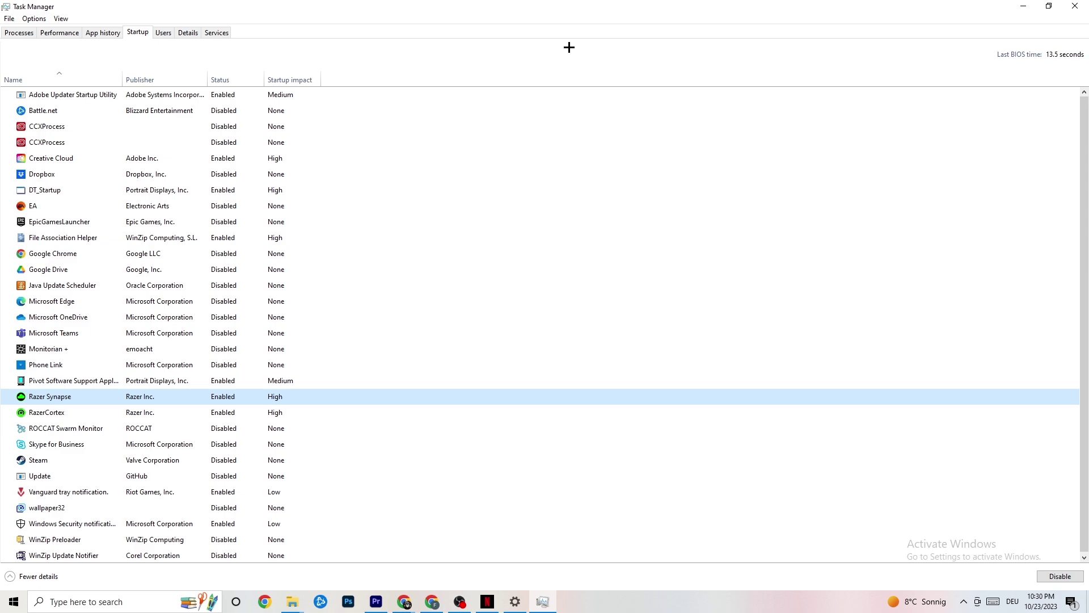
click(1069, 5)
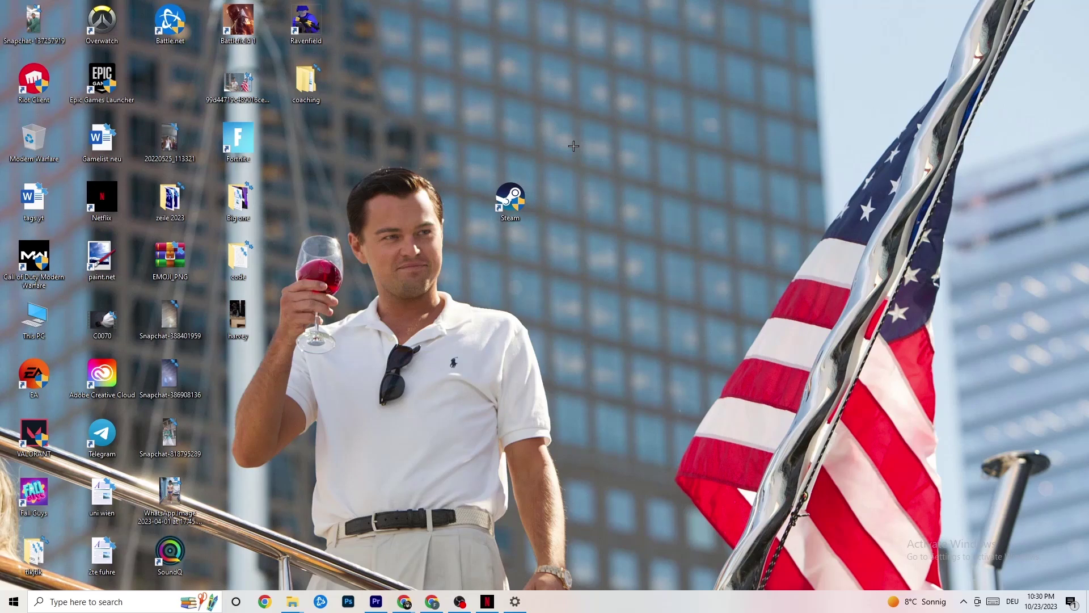
Open Windows Settings from the Start menu's gear icon
click(9, 609)
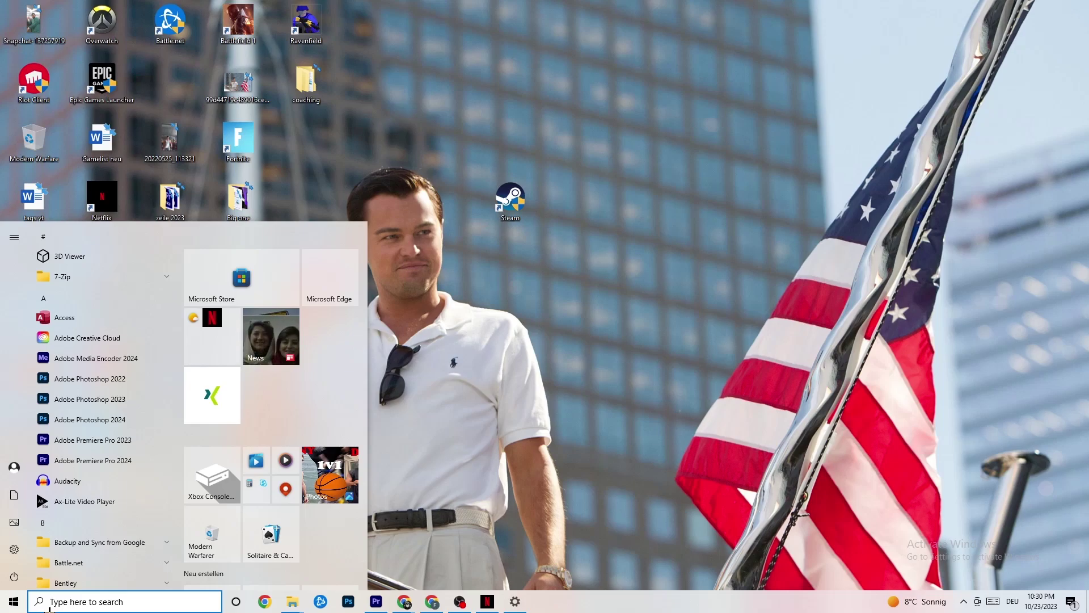
click(16, 549)
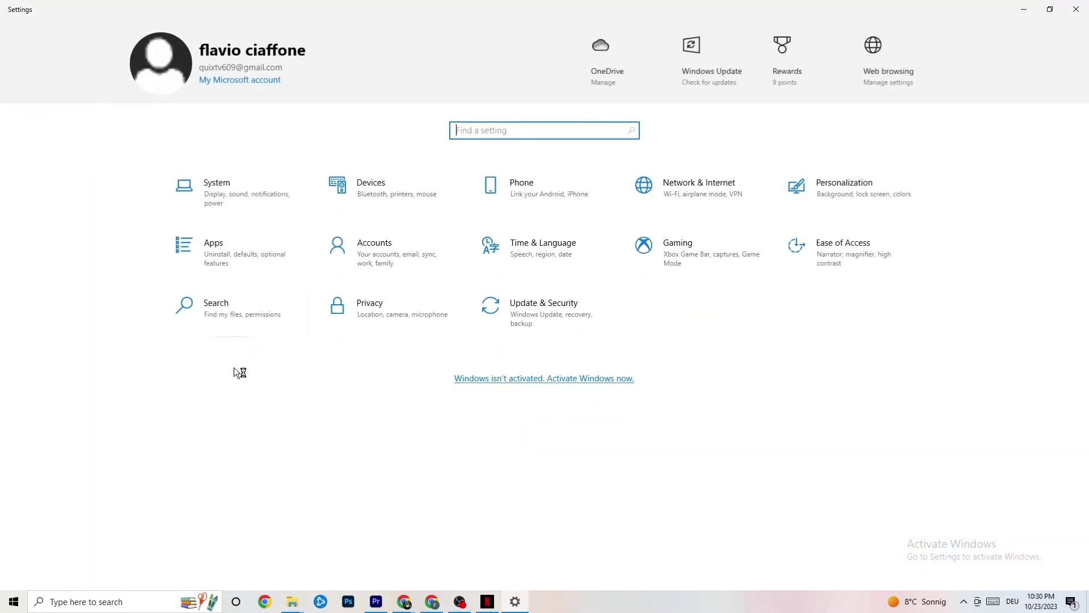
On the System Display page, keep the scale at 100% (Recommended) at 1920 × 1080
click(238, 192)
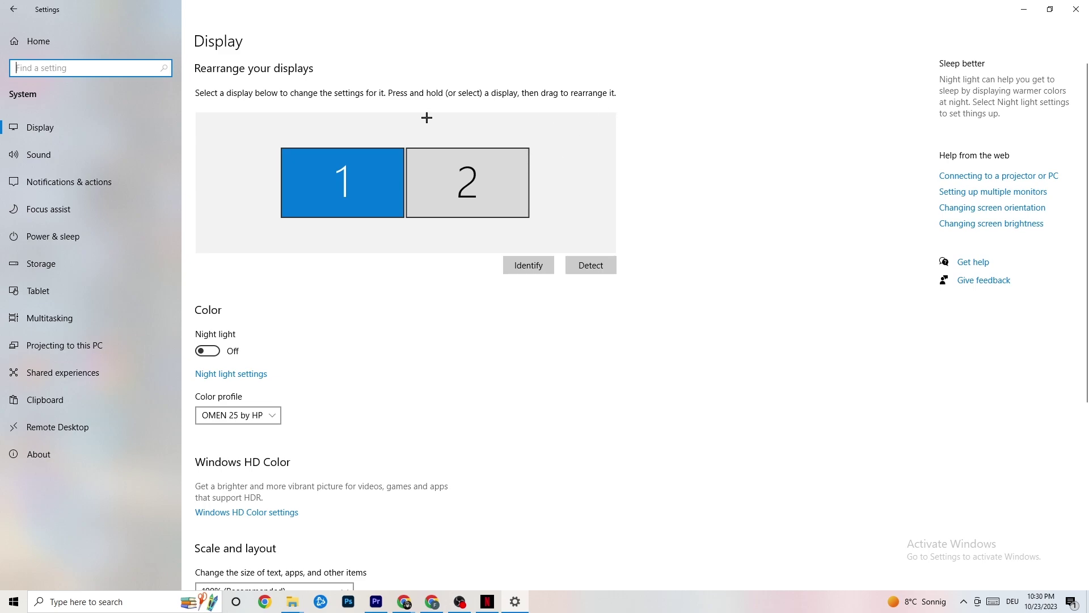
scroll(528, 128, down, 5)
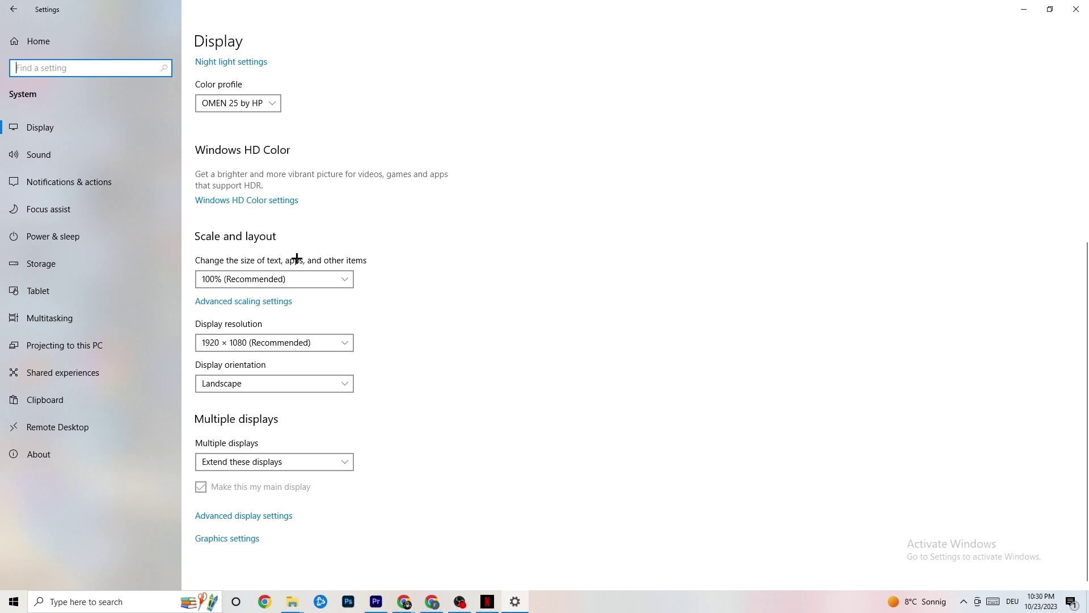
click(320, 278)
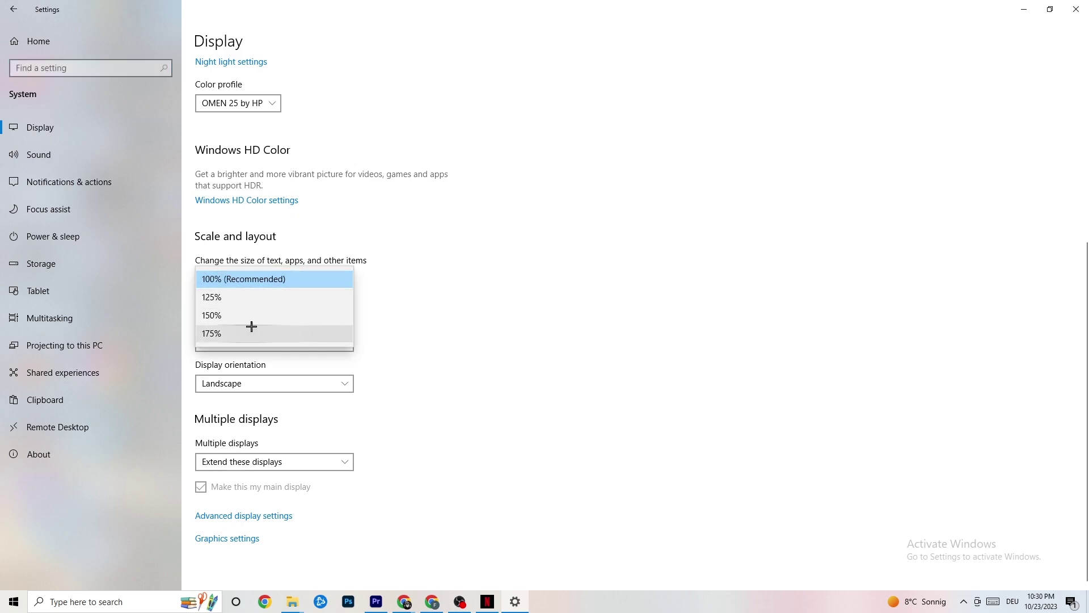
click(422, 218)
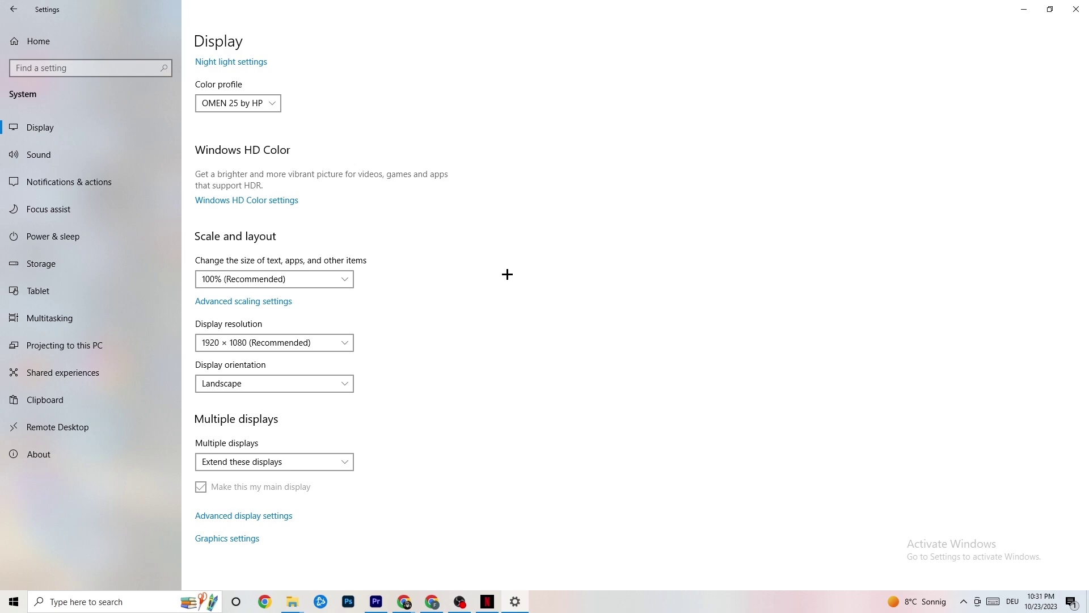
View the Control Panel power plans from Power & sleep, leaving Balanced (recommended) selected
click(68, 234)
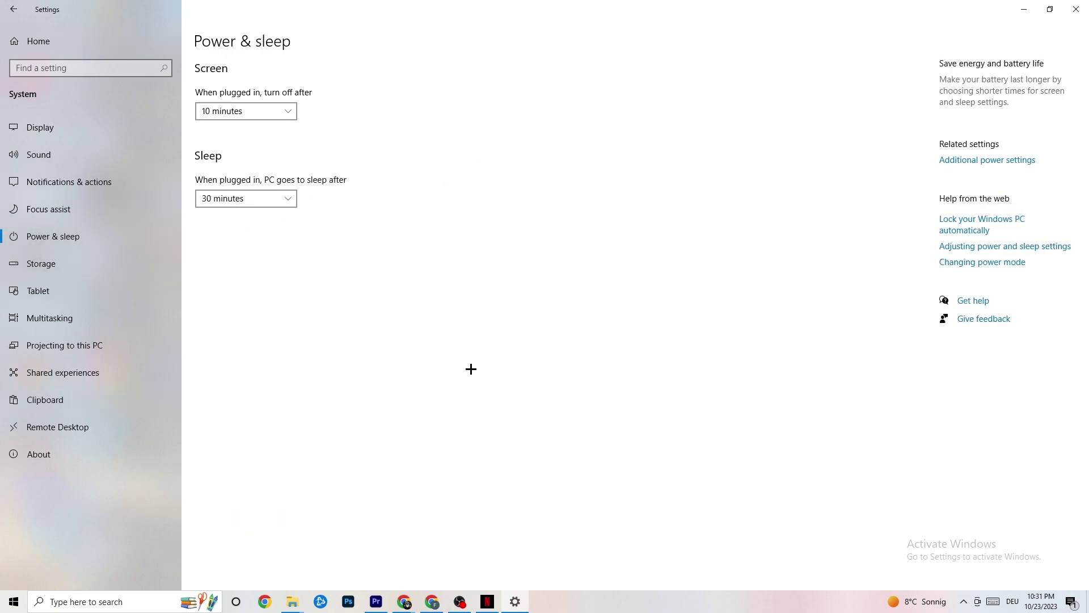
click(1007, 162)
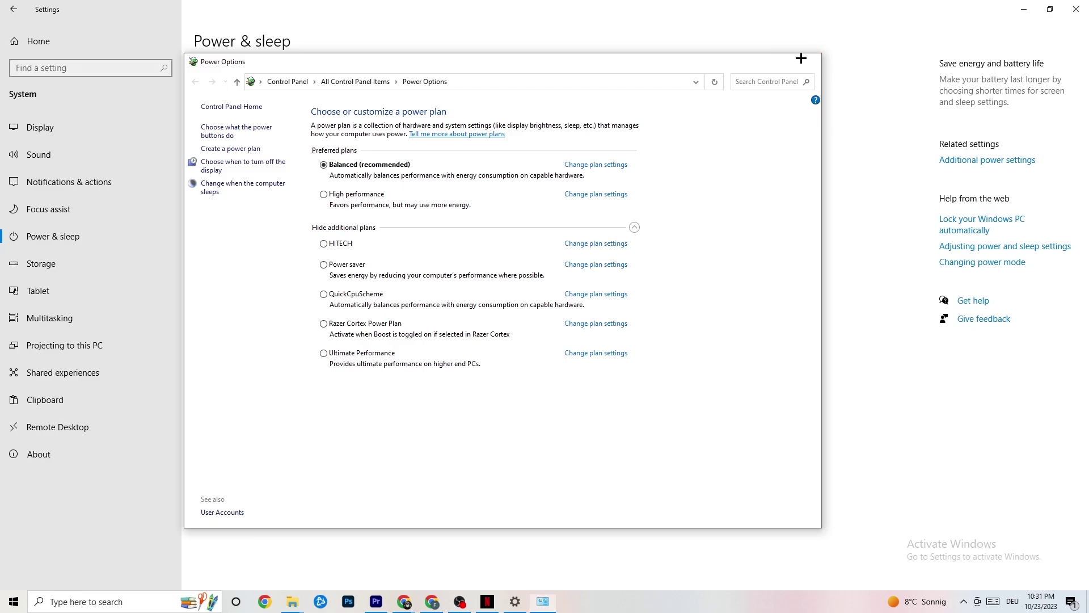
click(807, 61)
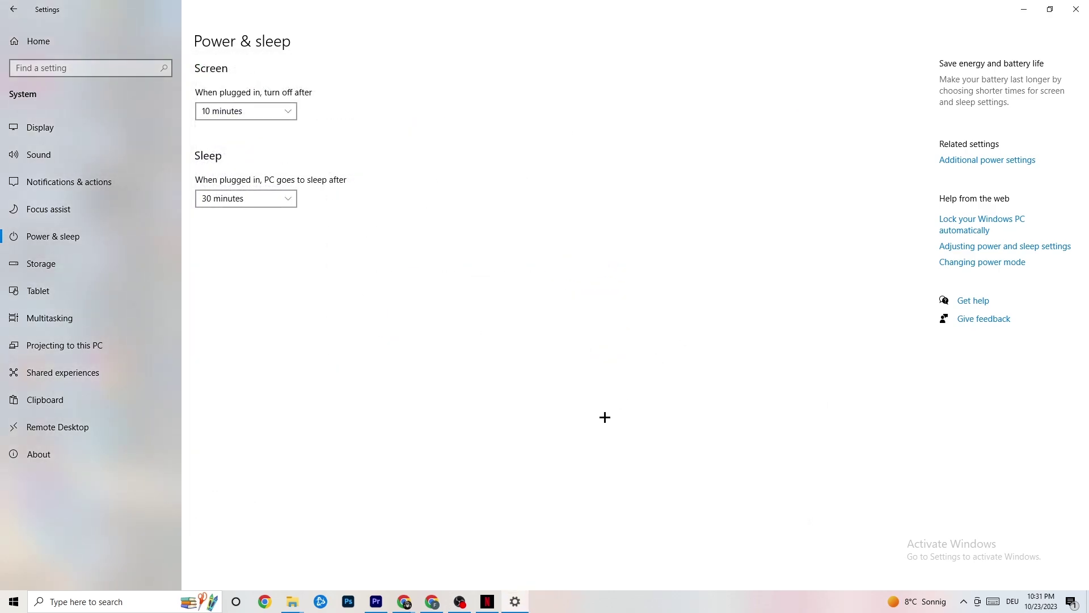
Keep Storage Sense running every week with a 14-day recycle bin cleanup, then go Home
click(83, 266)
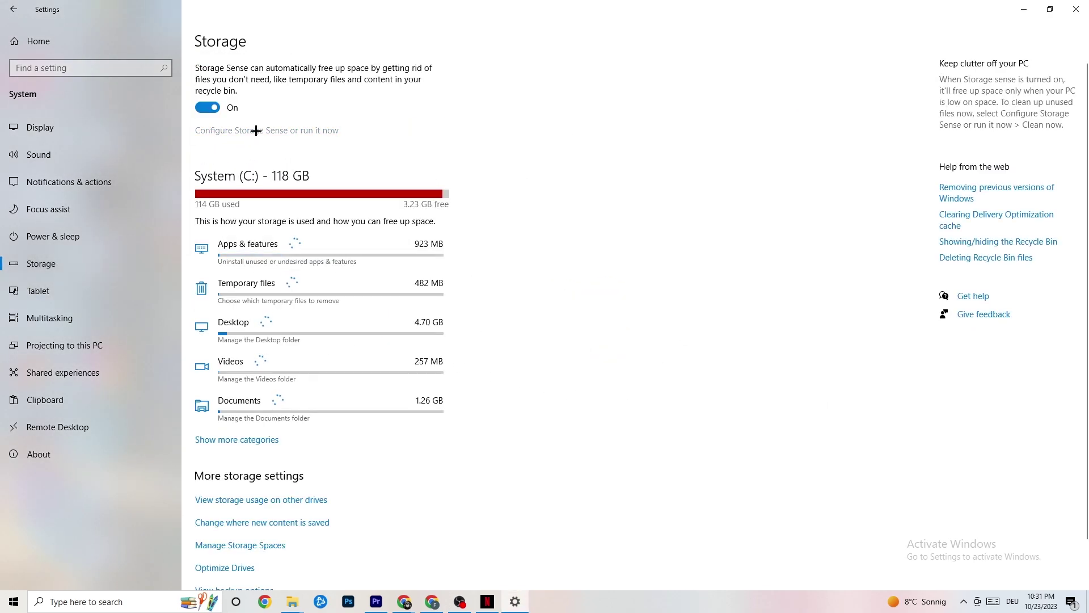
click(257, 132)
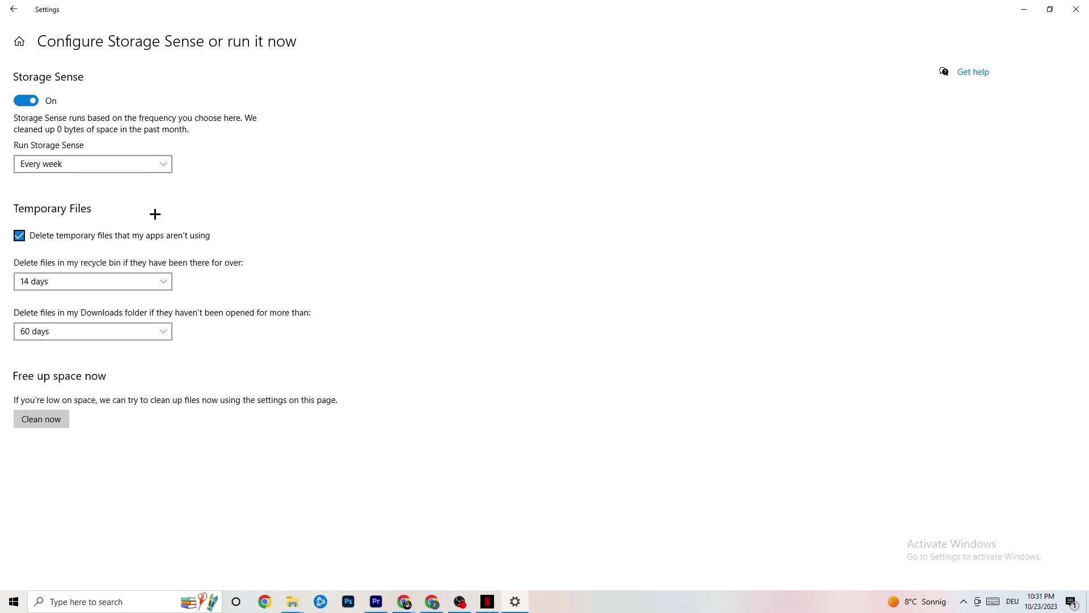
click(123, 165)
click(358, 149)
click(100, 164)
click(362, 185)
click(136, 280)
click(261, 246)
click(10, 4)
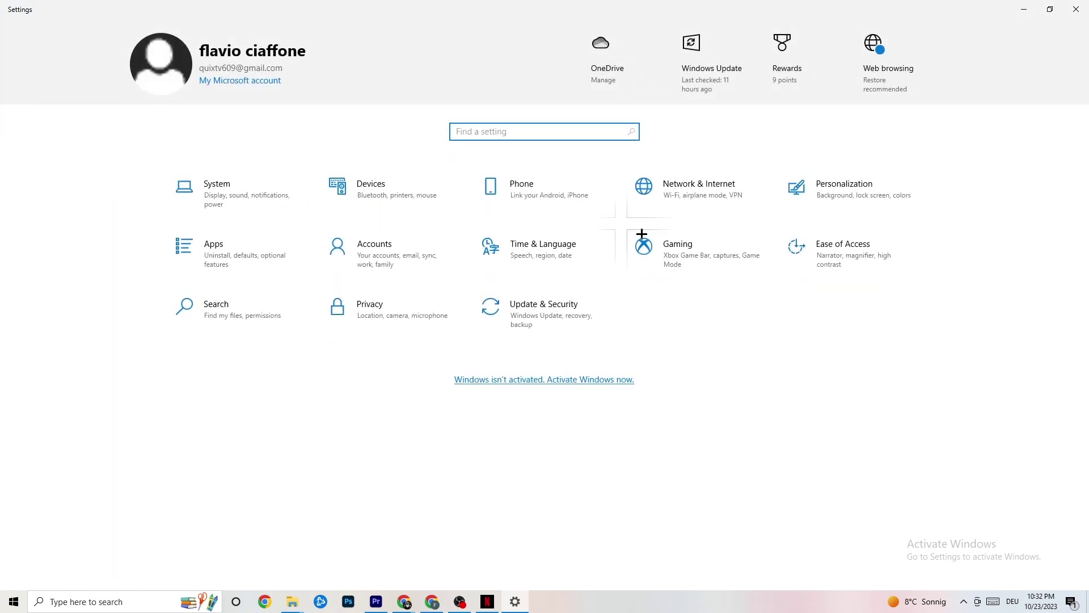
Go from the Gaming settings to the Game Mode page, confirming Game Mode is on
click(725, 259)
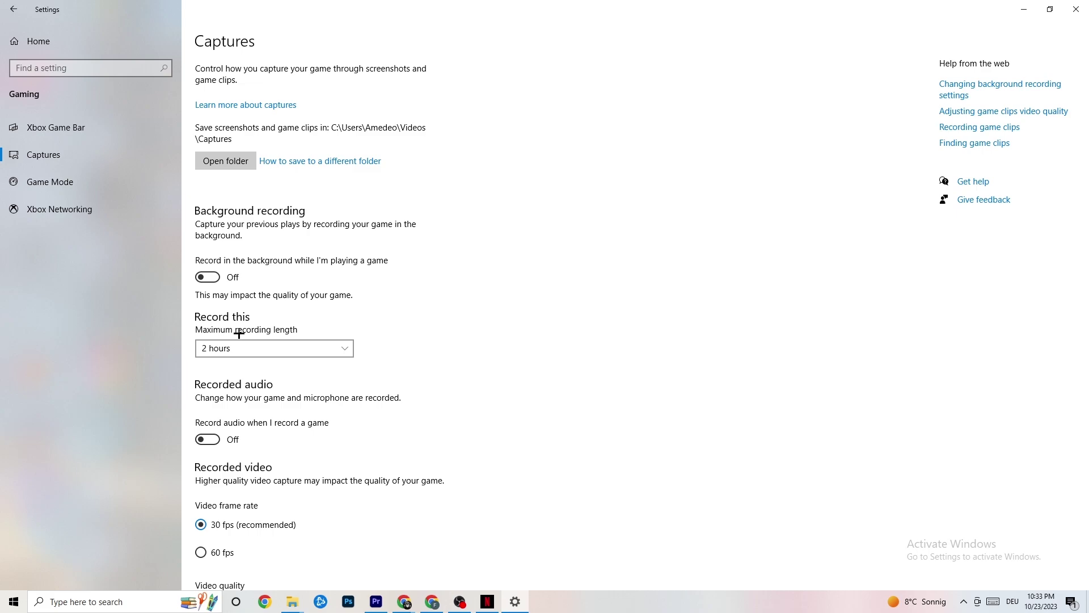
click(97, 184)
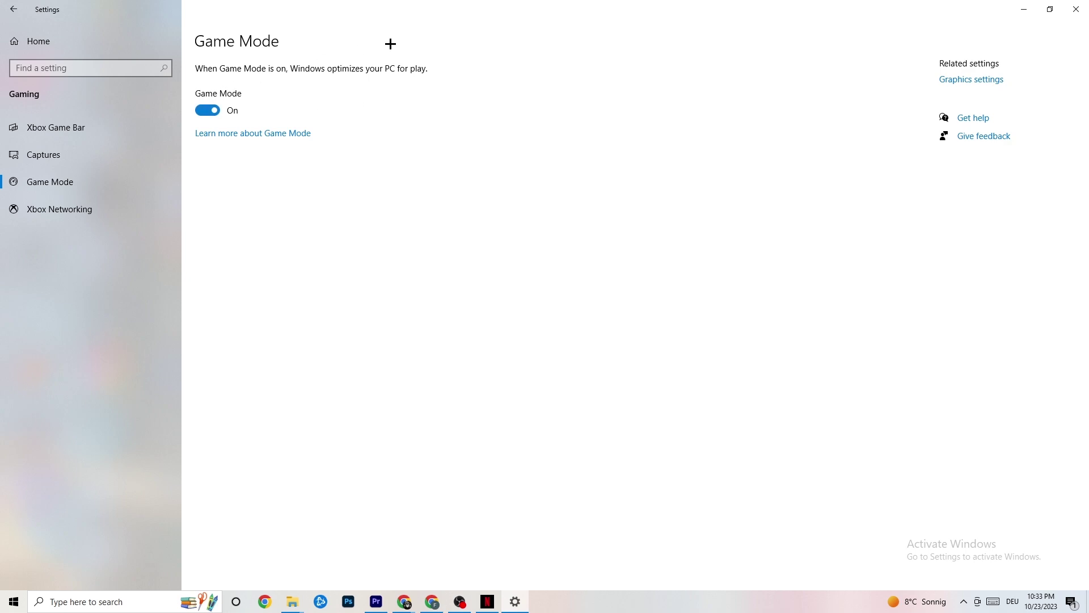
Return to Settings home and open Update & Security to its Windows Update page
click(13, 9)
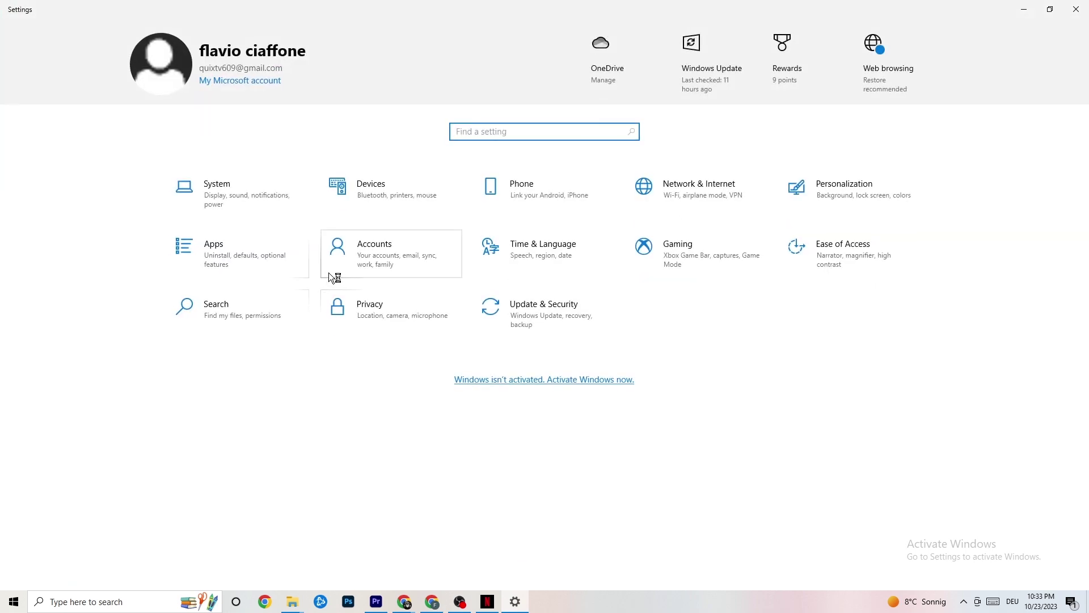
click(571, 328)
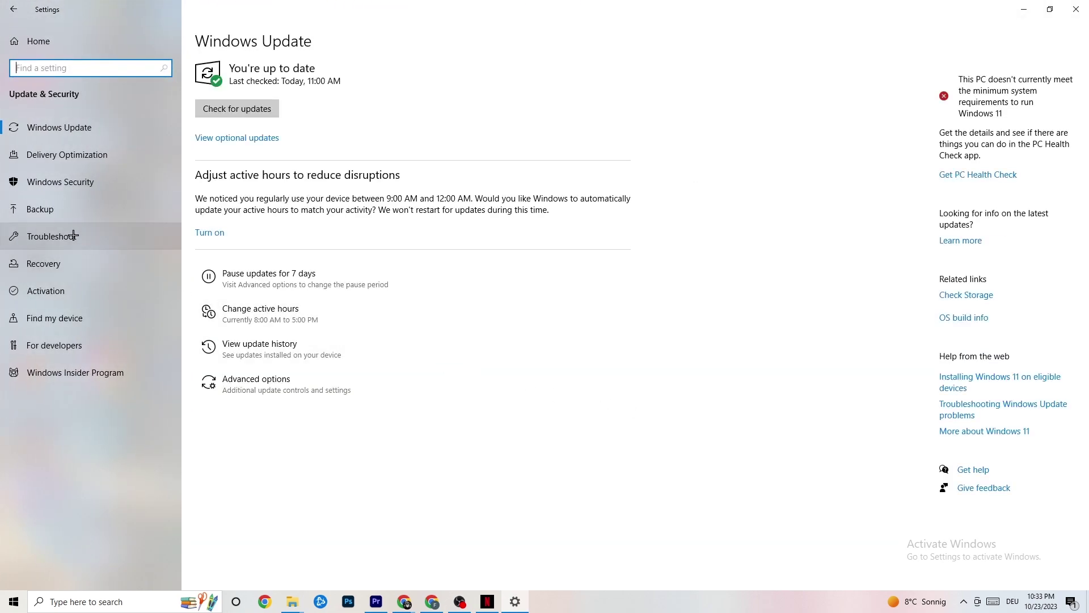
Review Troubleshoot, confirm Windows Update reports up to date, then close Settings
click(52, 236)
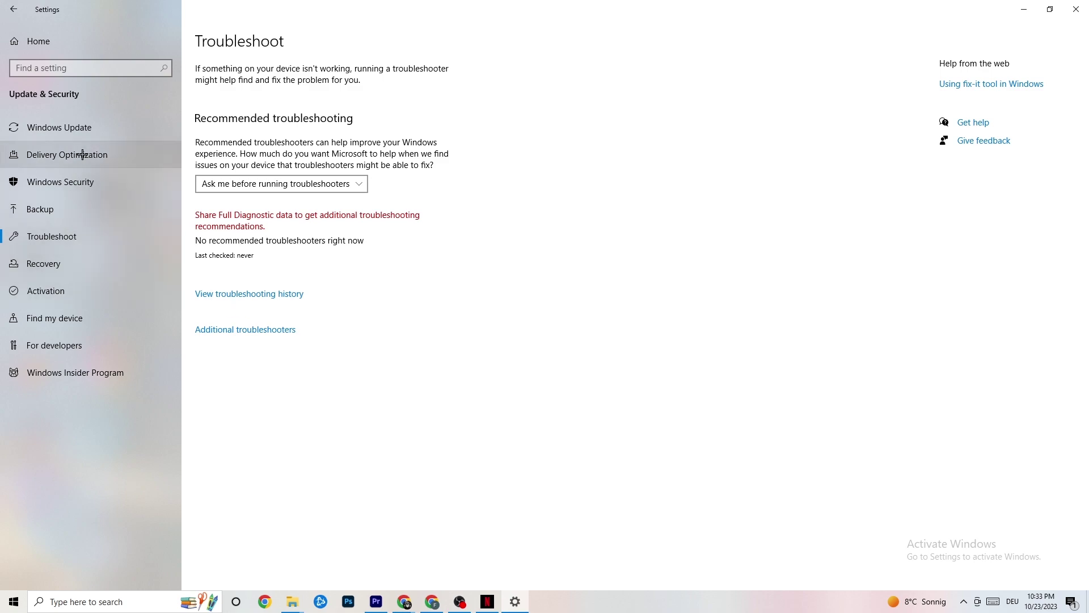
click(60, 127)
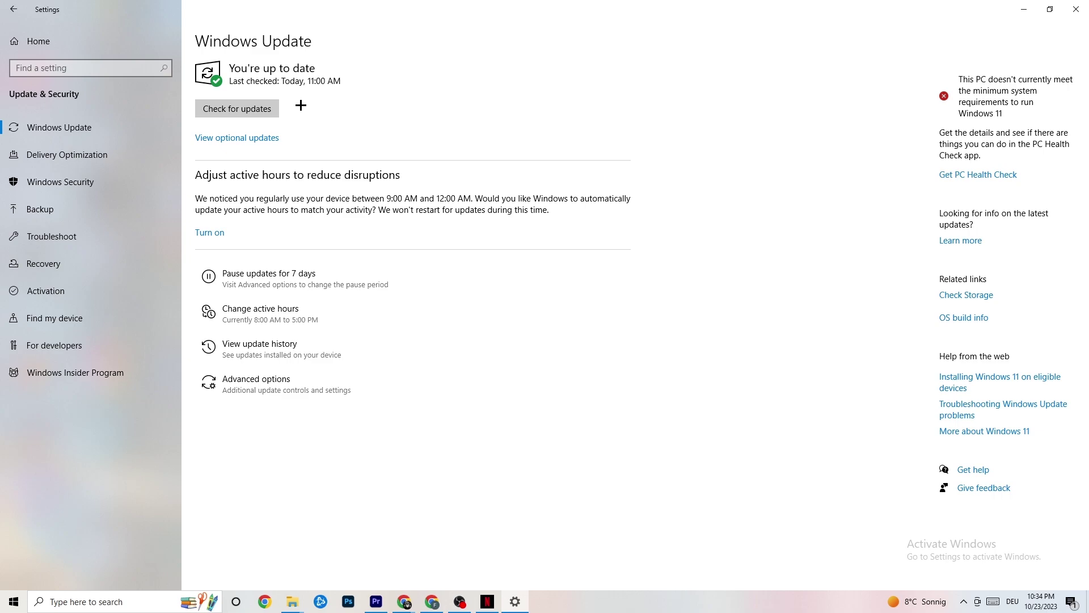
click(1075, 9)
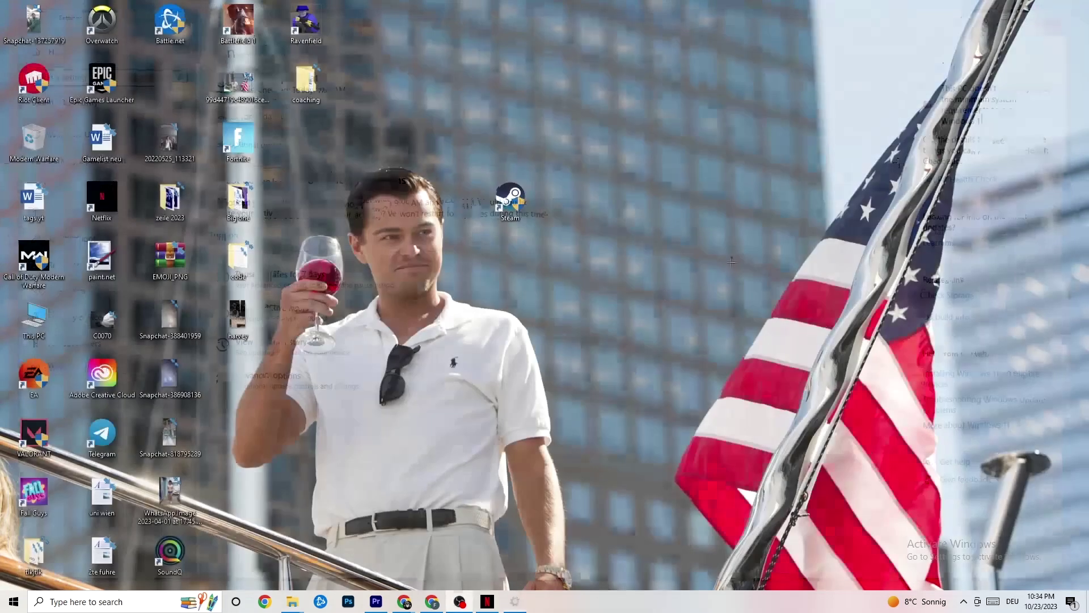